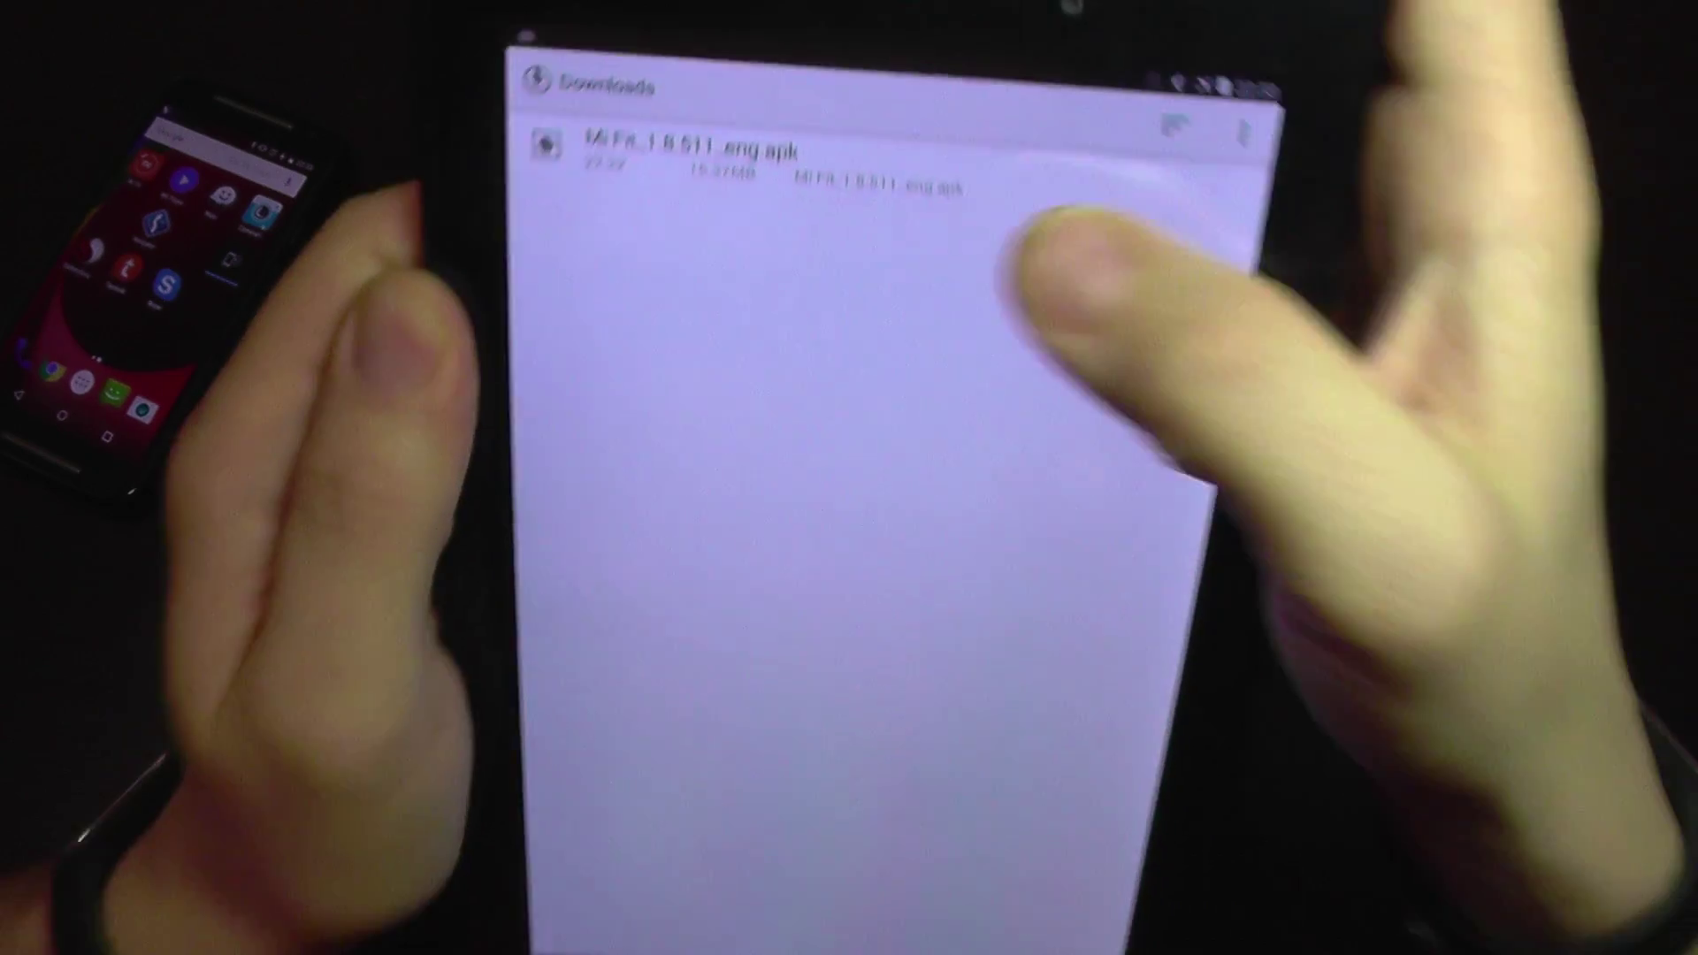
# Open the downloaded Mi Fit update APK from Android Downloads.
pyautogui.click(796, 147)
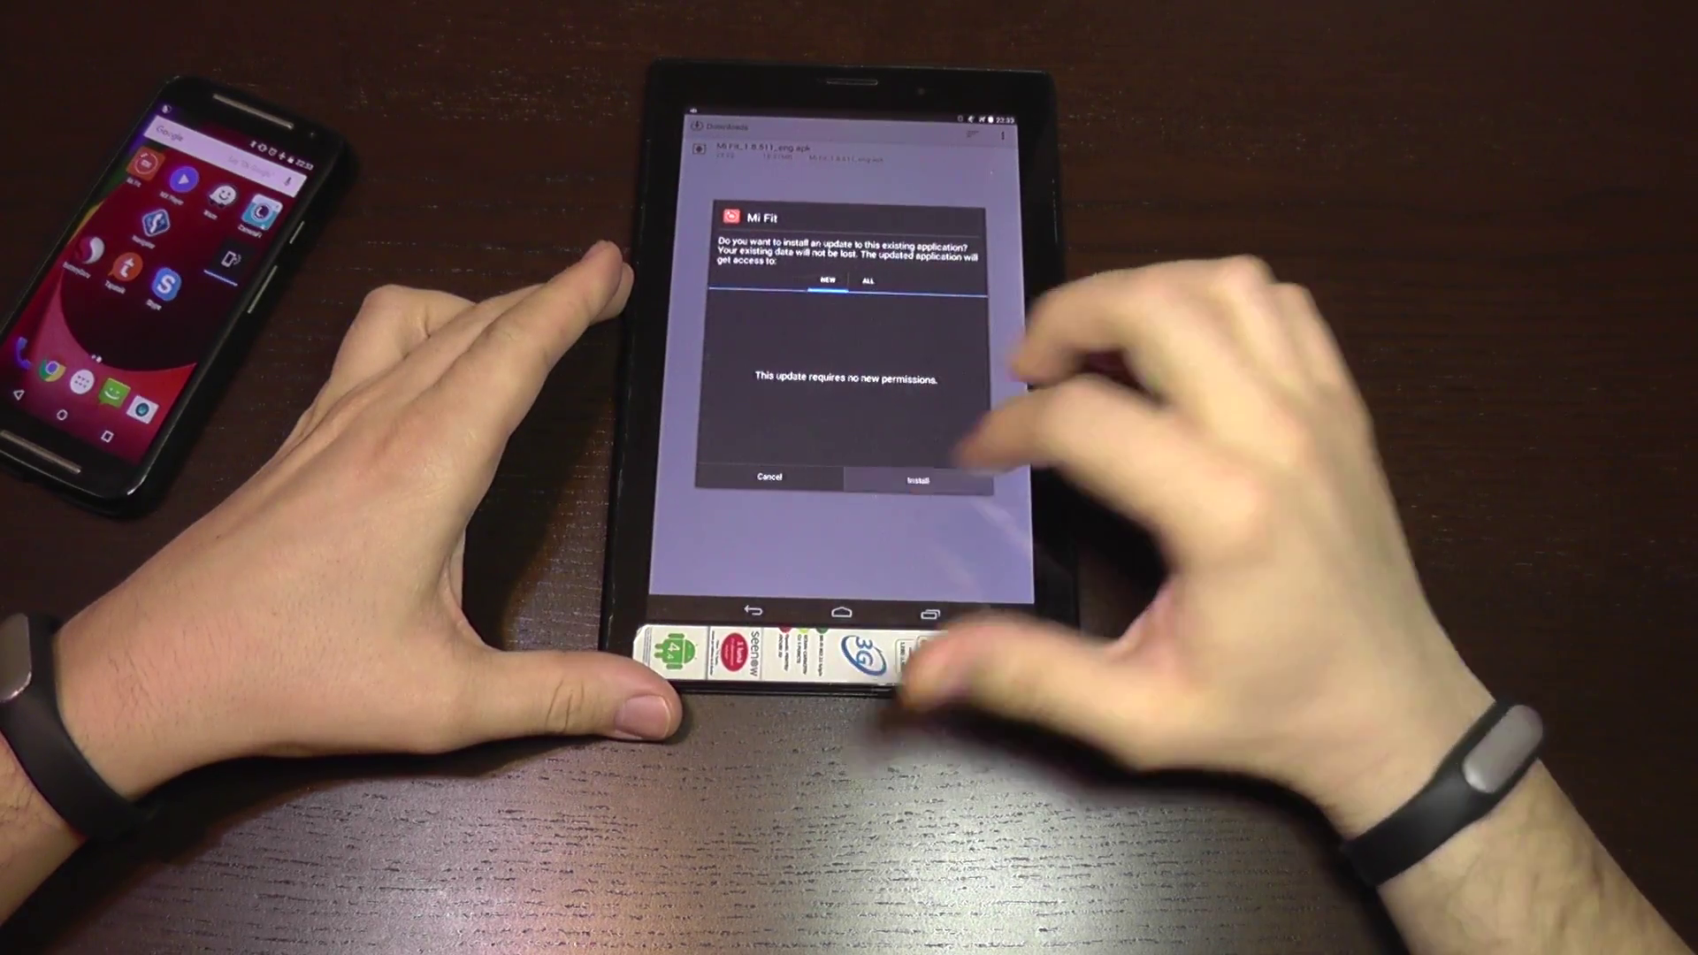
# Confirm the Mi Fit update install and let it finish.
pyautogui.click(918, 479)
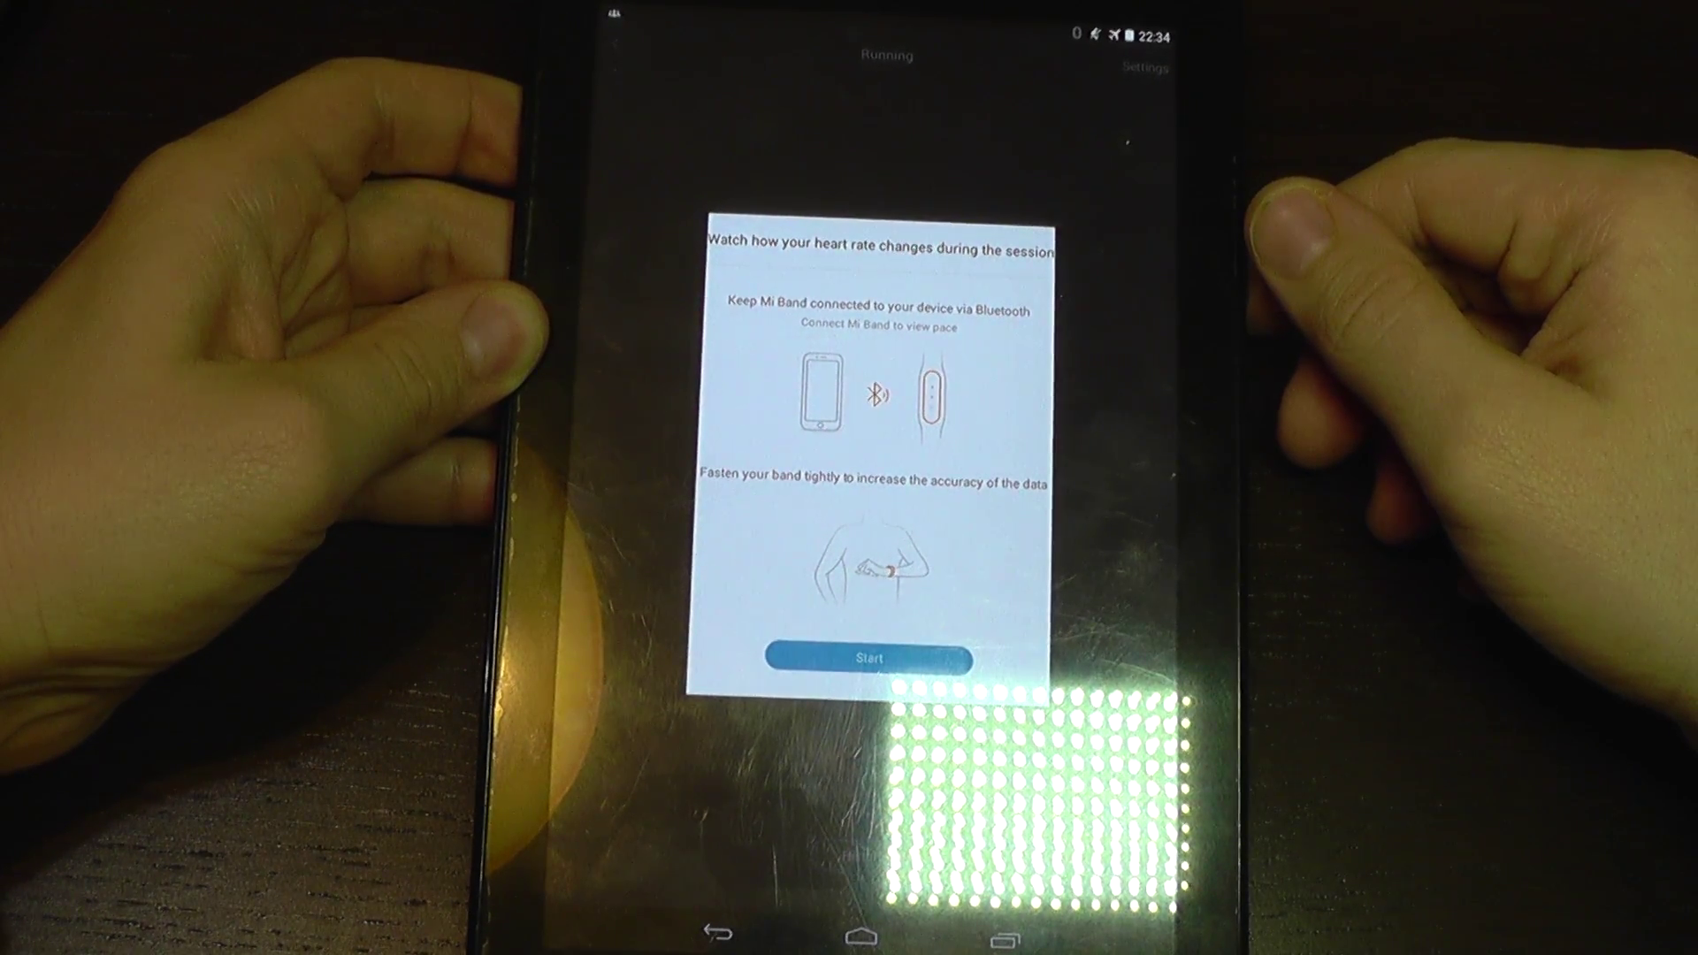
pyautogui.click(869, 657)
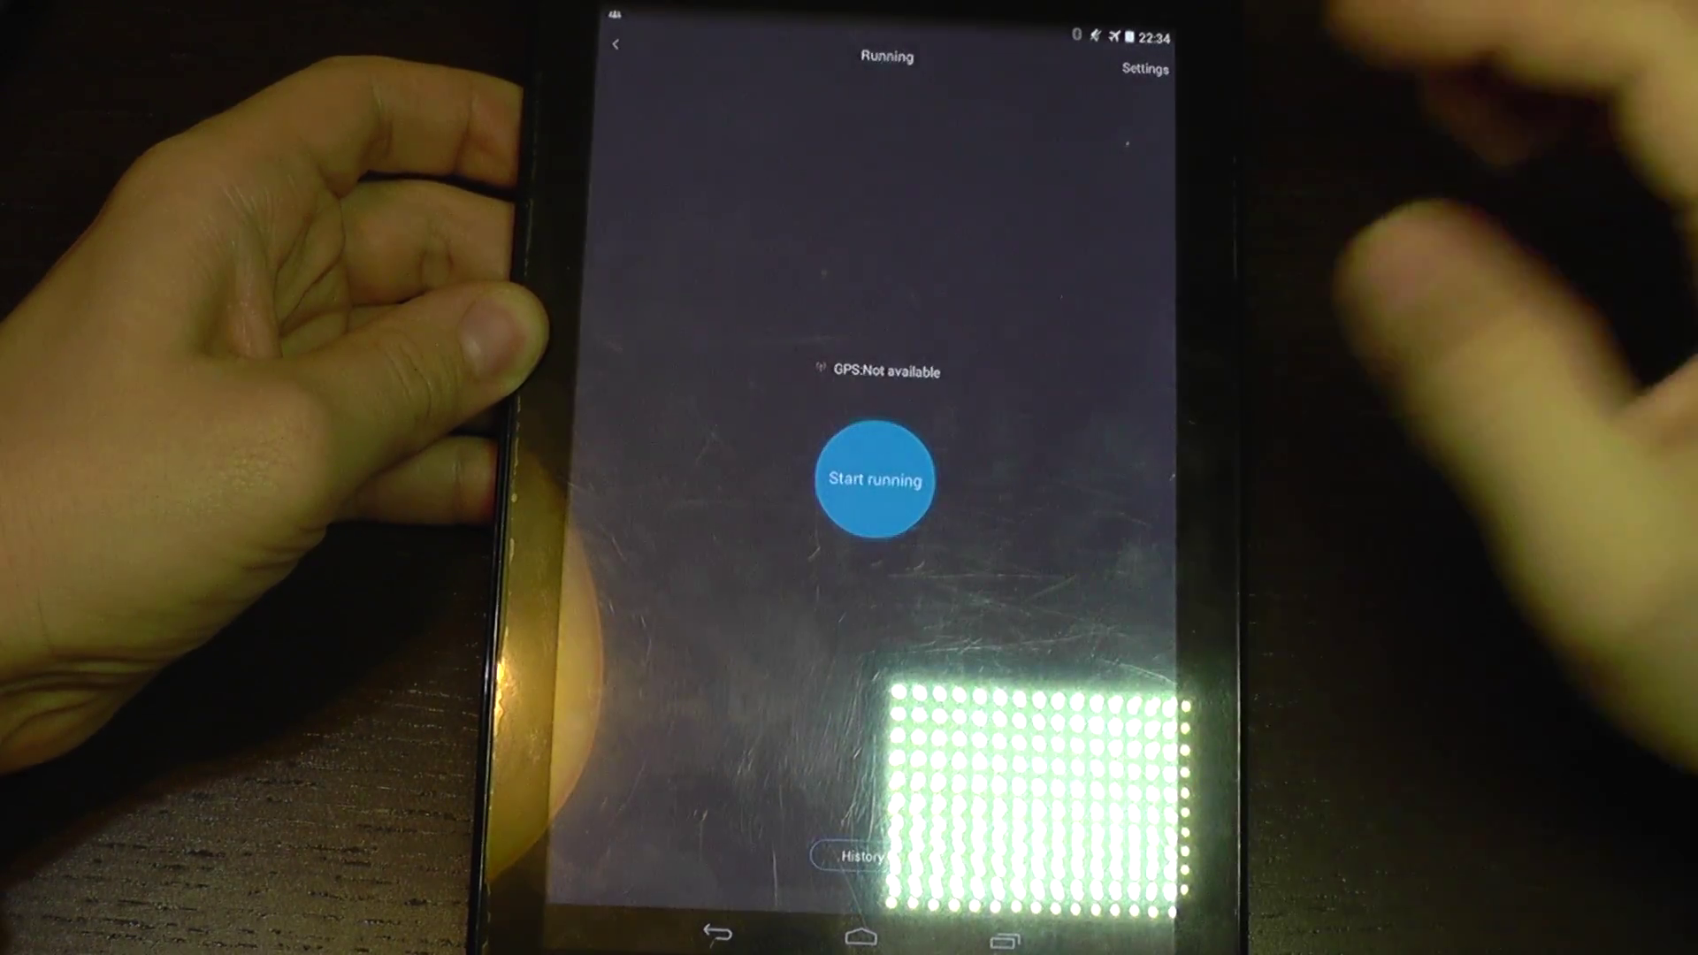
pyautogui.press('Escape')
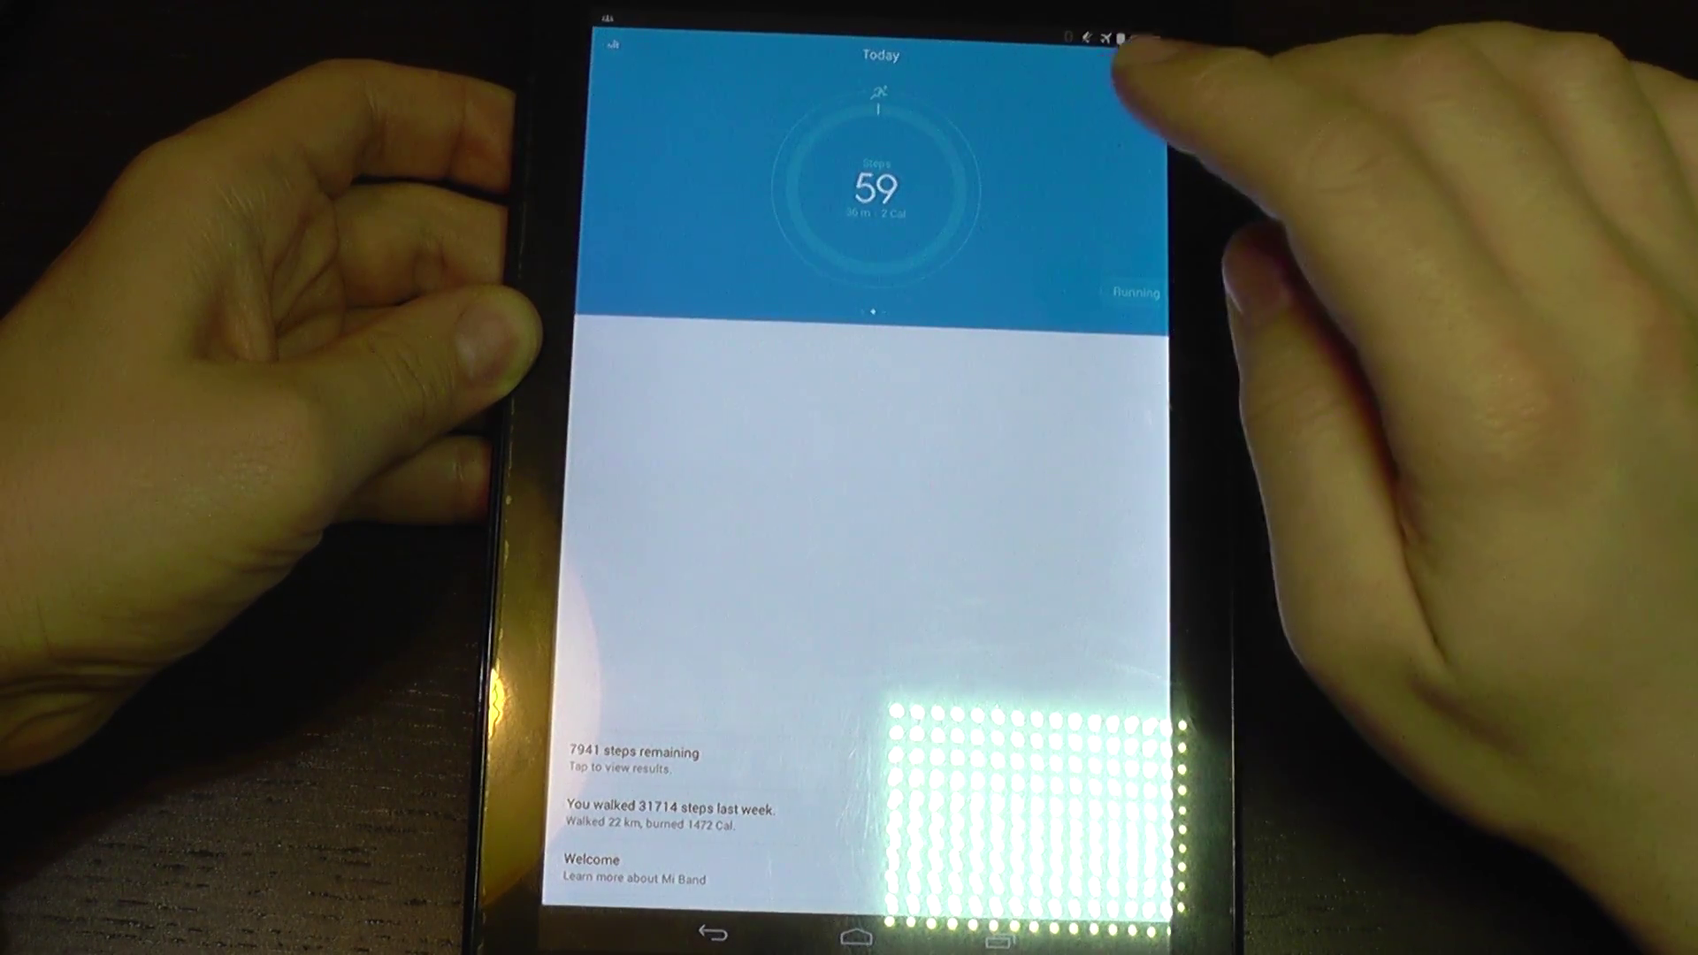
# Swipe the summary card to the 84.2 kg weight page, then back to last night's sleep.
pyautogui.moveTo(1140, 173); pyautogui.dragTo(849, 172)
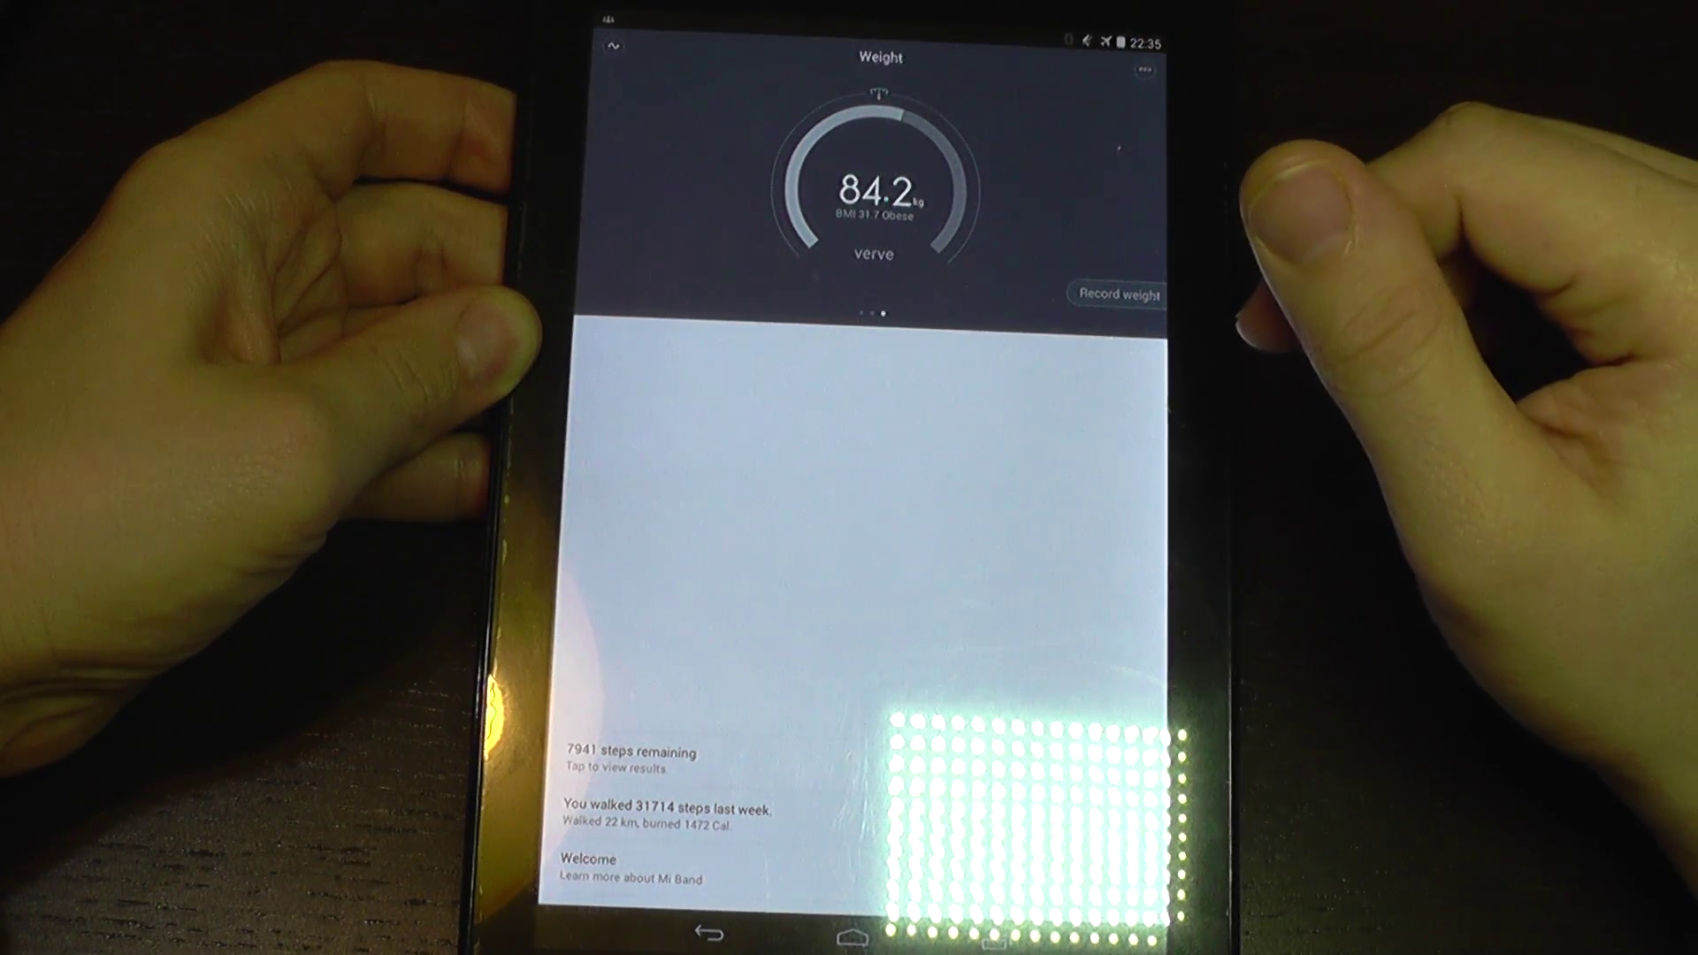
pyautogui.moveTo(664, 173); pyautogui.dragTo(1088, 172)
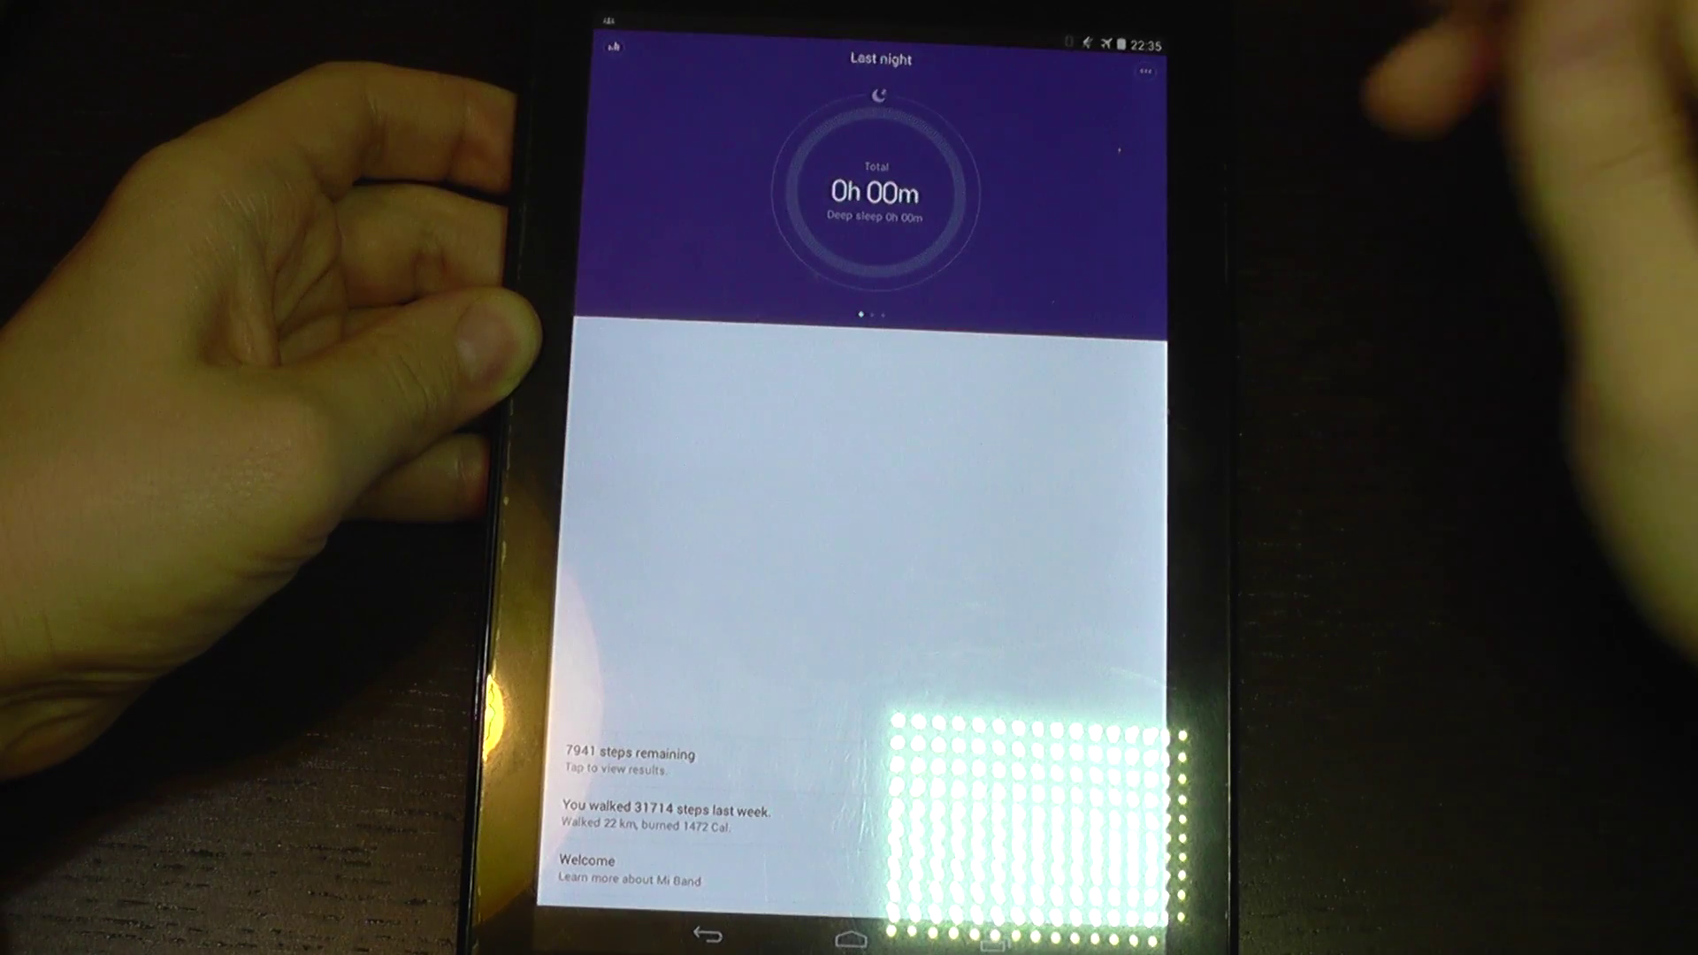